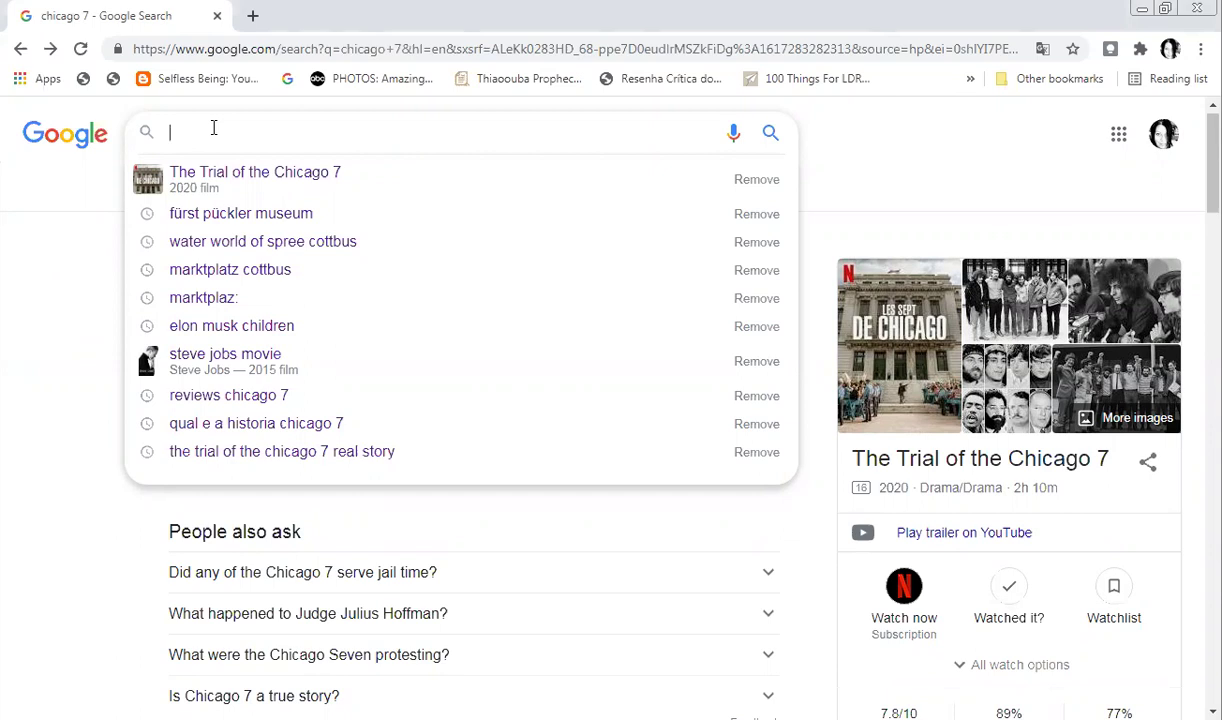
# Search Google for "chicago 7"
pyautogui.write('chic')
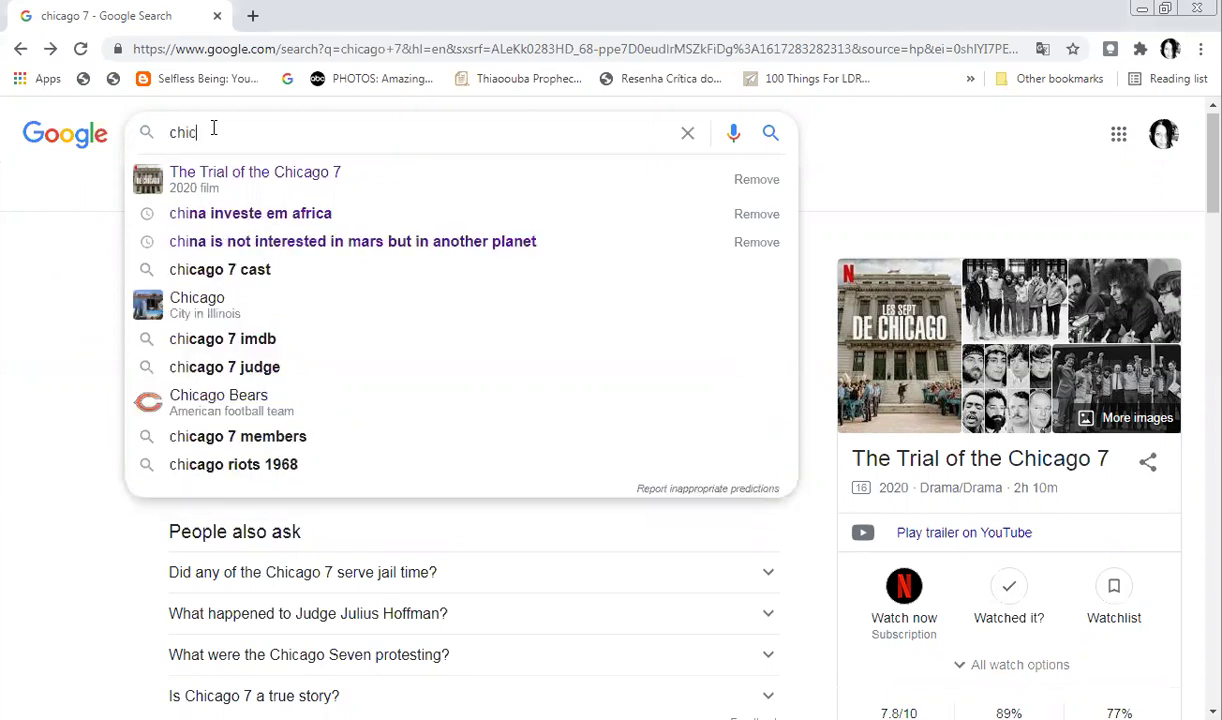
pyautogui.write('ago')
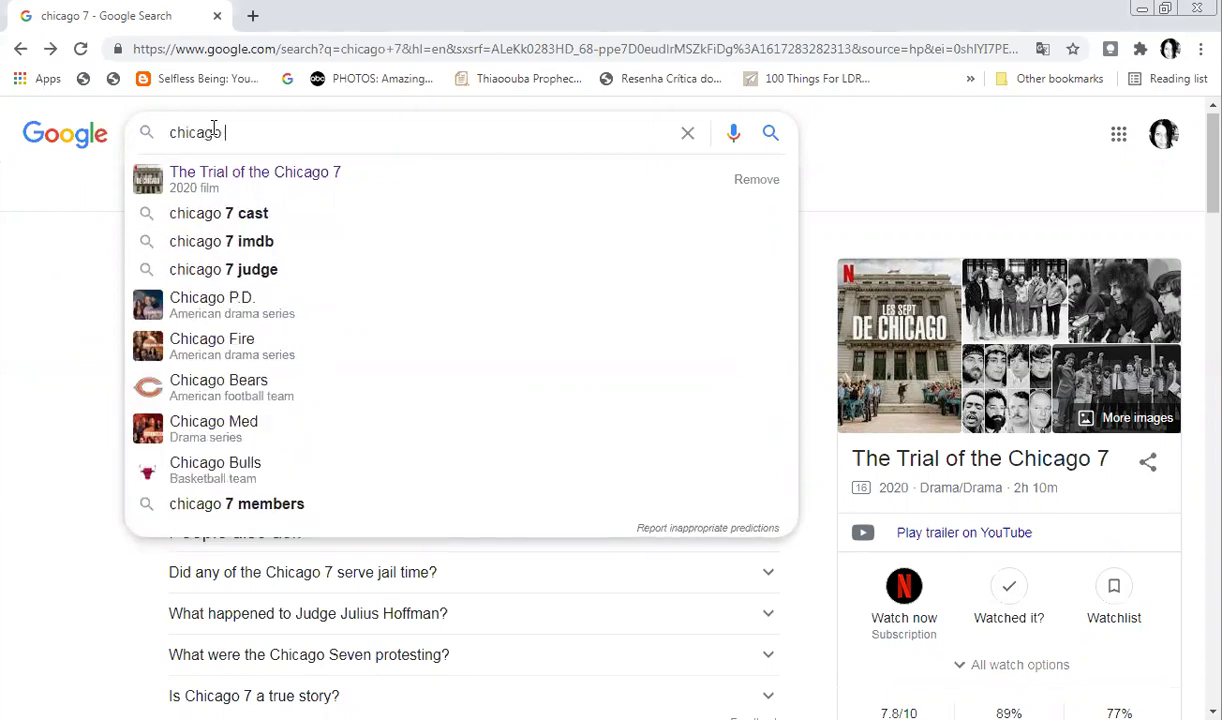
pyautogui.write(' 7')
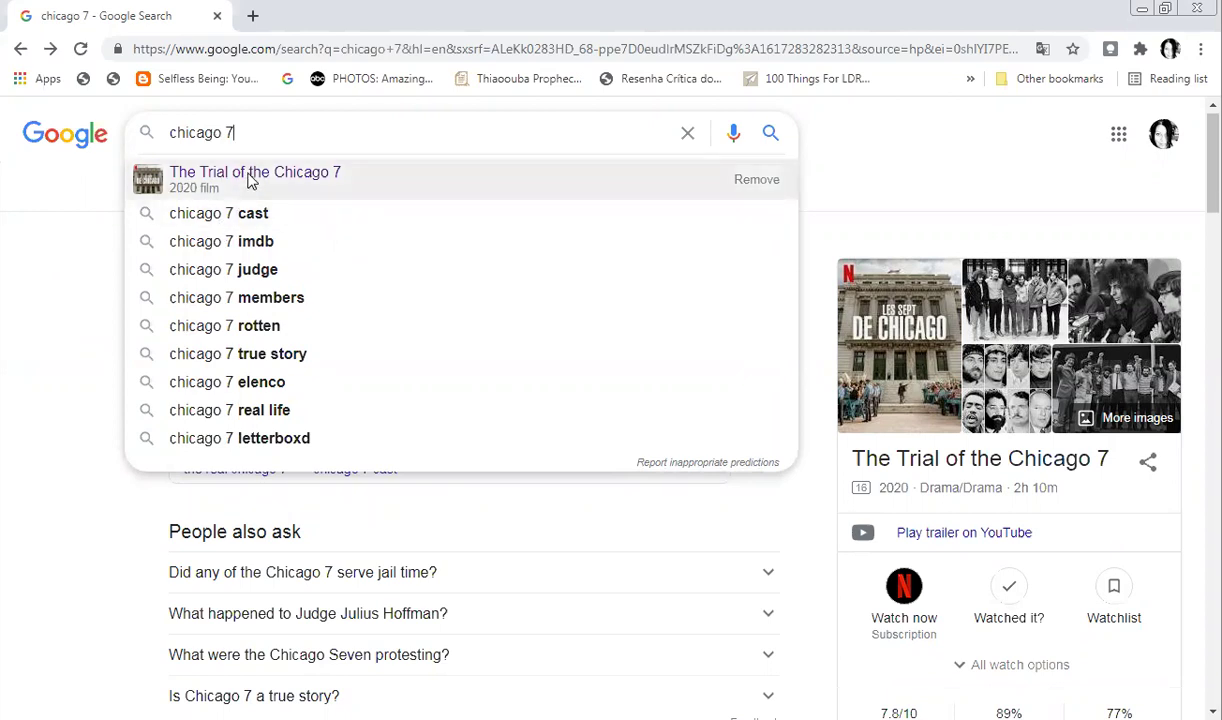
pyautogui.press('Return')
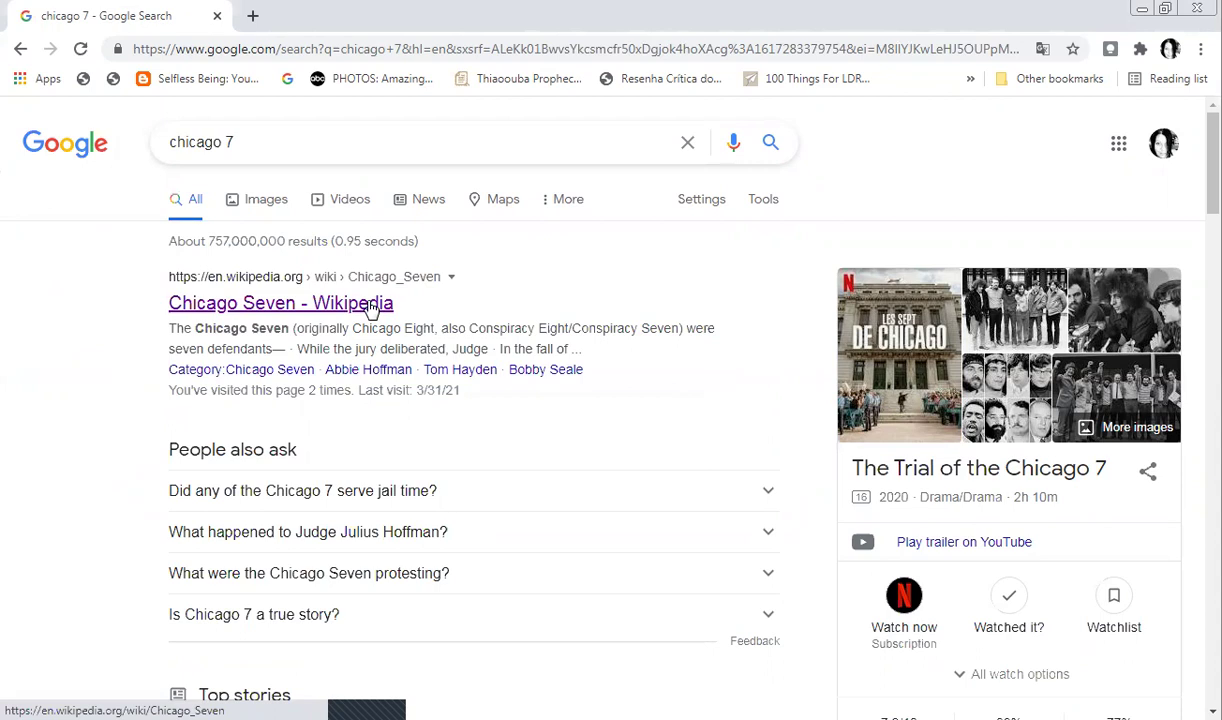
# Open the Chicago Seven Wikipedia article, skim its contents and background sections, and return to the search results
pyautogui.click(370, 307)
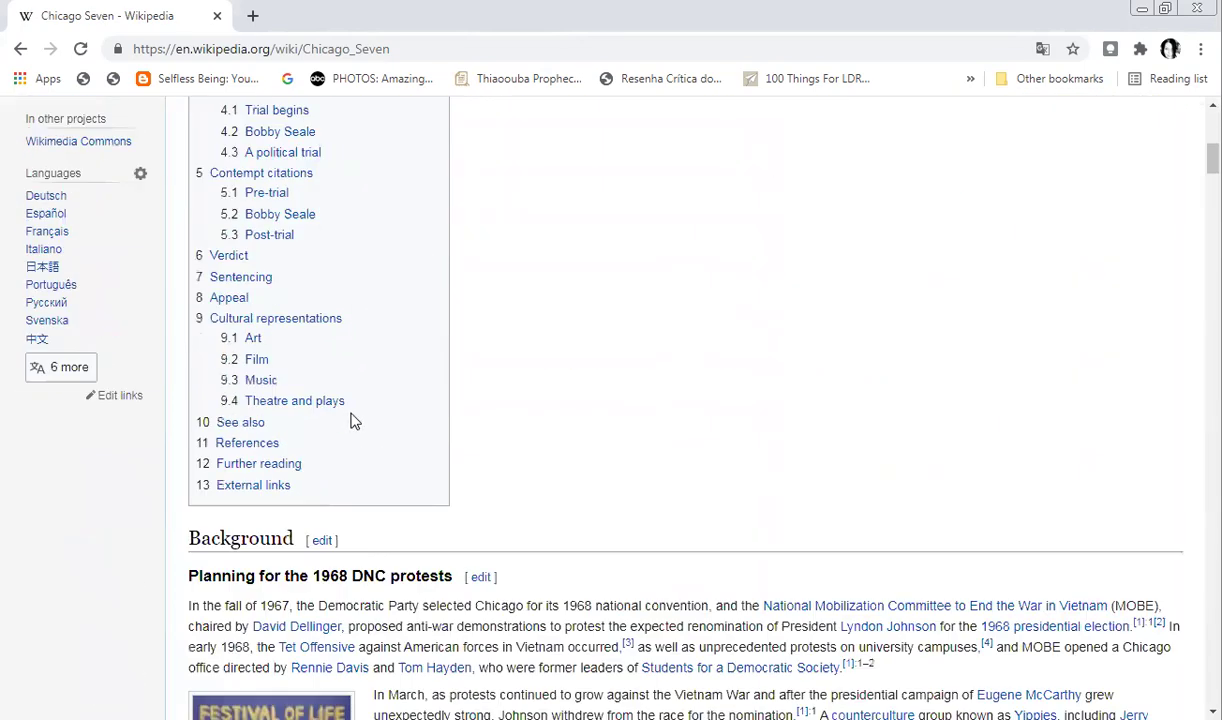
pyautogui.scroll(-5, 362, 421)
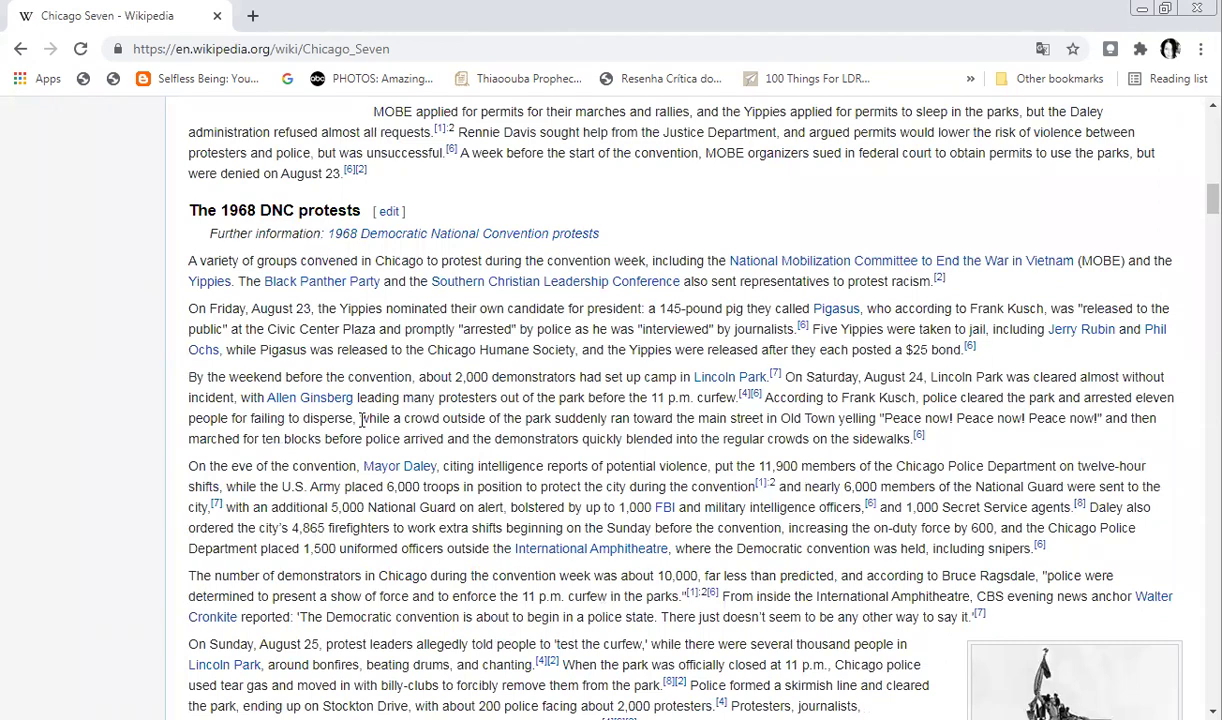
pyautogui.scroll(10, 362, 421)
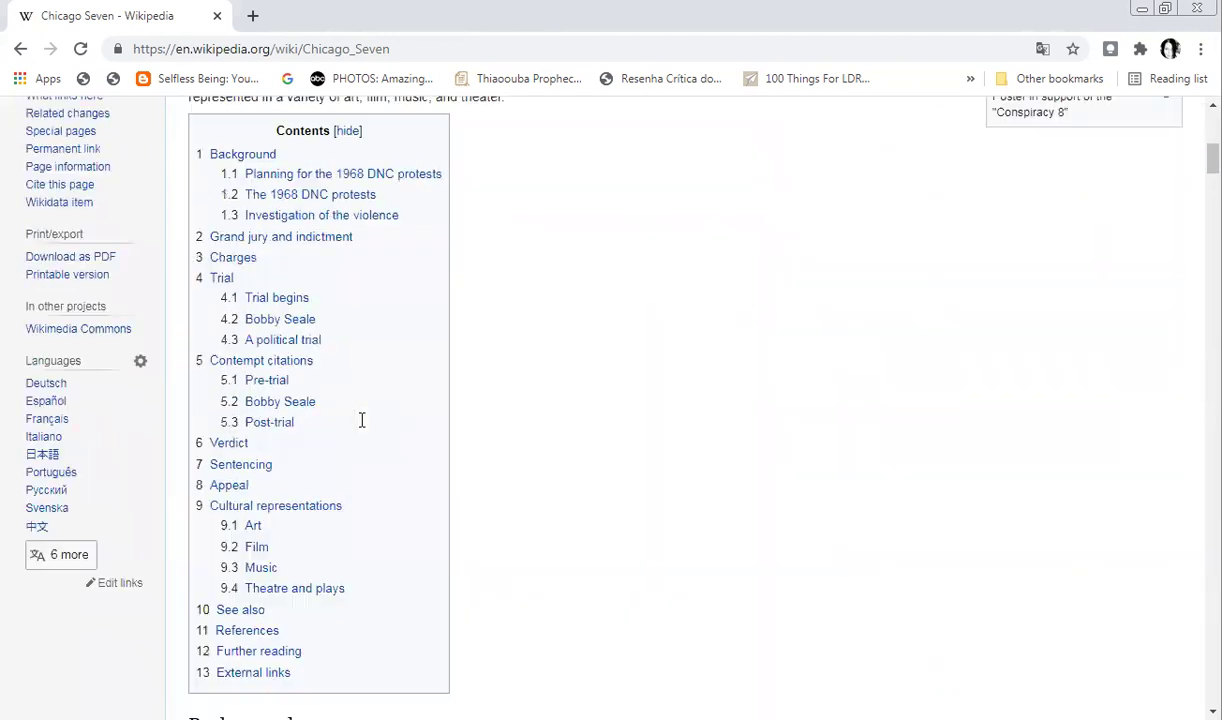
pyautogui.click(21, 49)
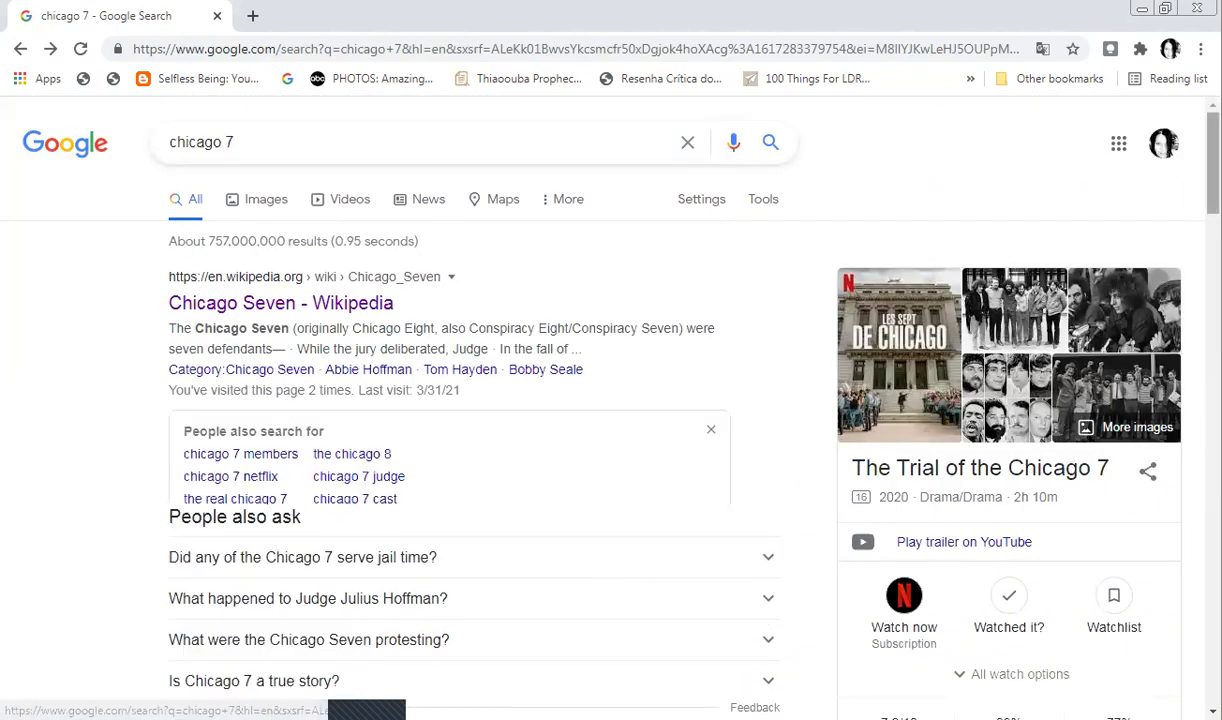
# Copy the full plot description of The Trial of the Chicago 7 from the film's information on the search results page
pyautogui.scroll(-2, 1137, 349)
pyautogui.scroll(-4, 830, 370)
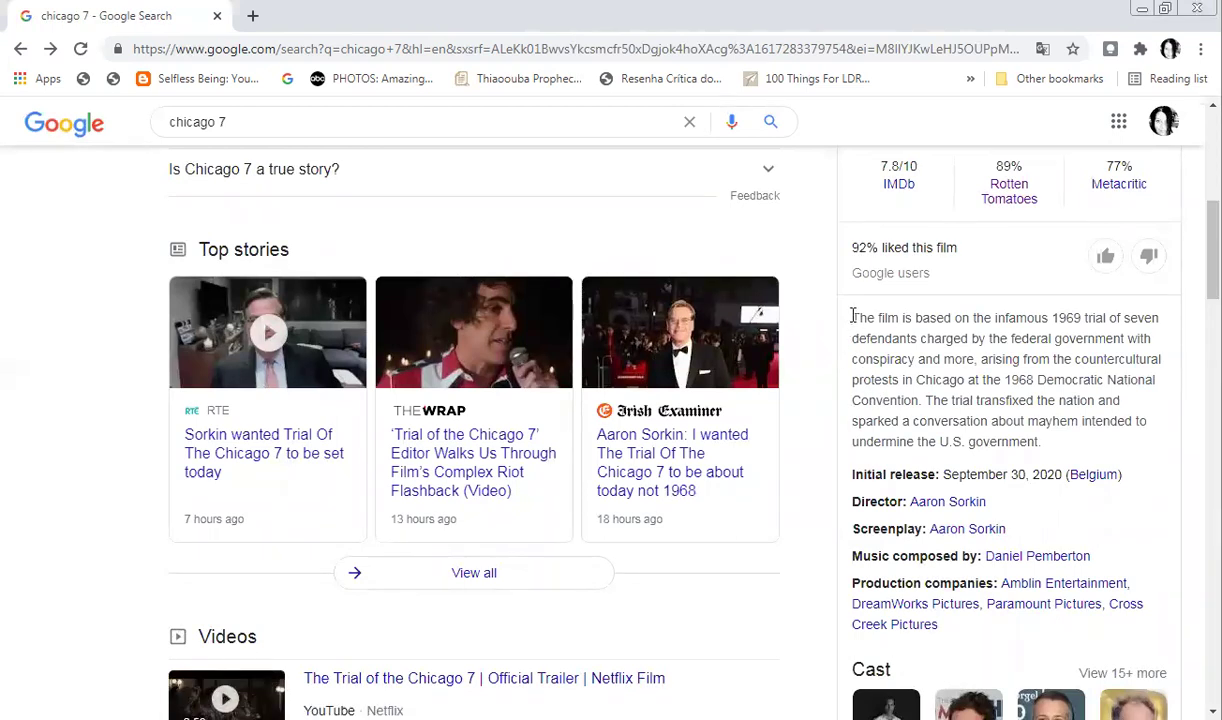
pyautogui.moveTo(852, 317); pyautogui.dragTo(1024, 424)
pyautogui.rightClick(985, 395)
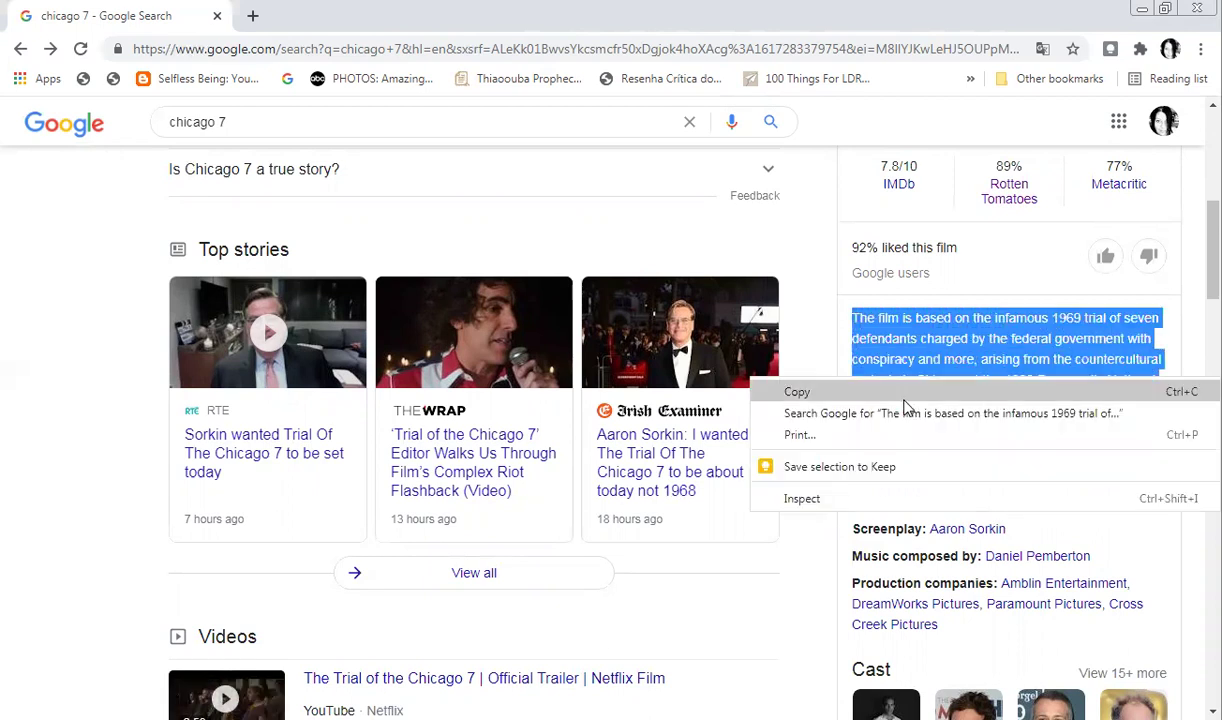
pyautogui.click(846, 392)
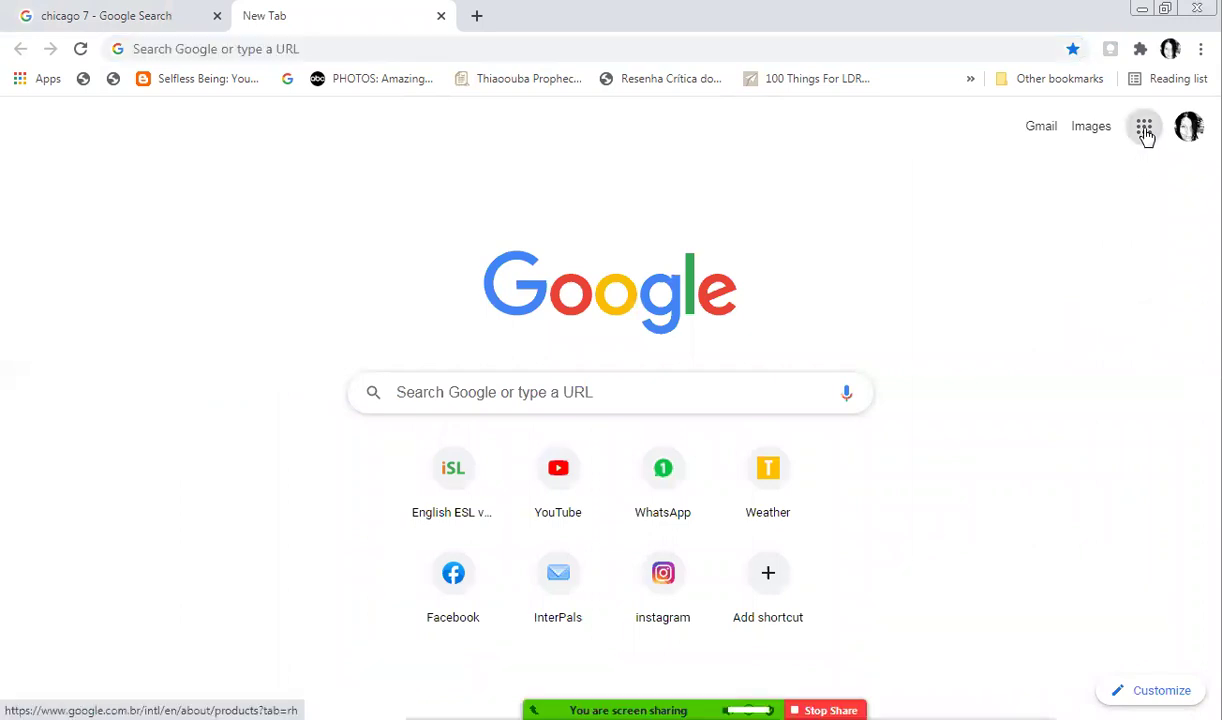
# In Google Translate, paste the copied film description as English text for Portuguese translation and listen to the English read aloud
pyautogui.click(1146, 134)
pyautogui.click(972, 392)
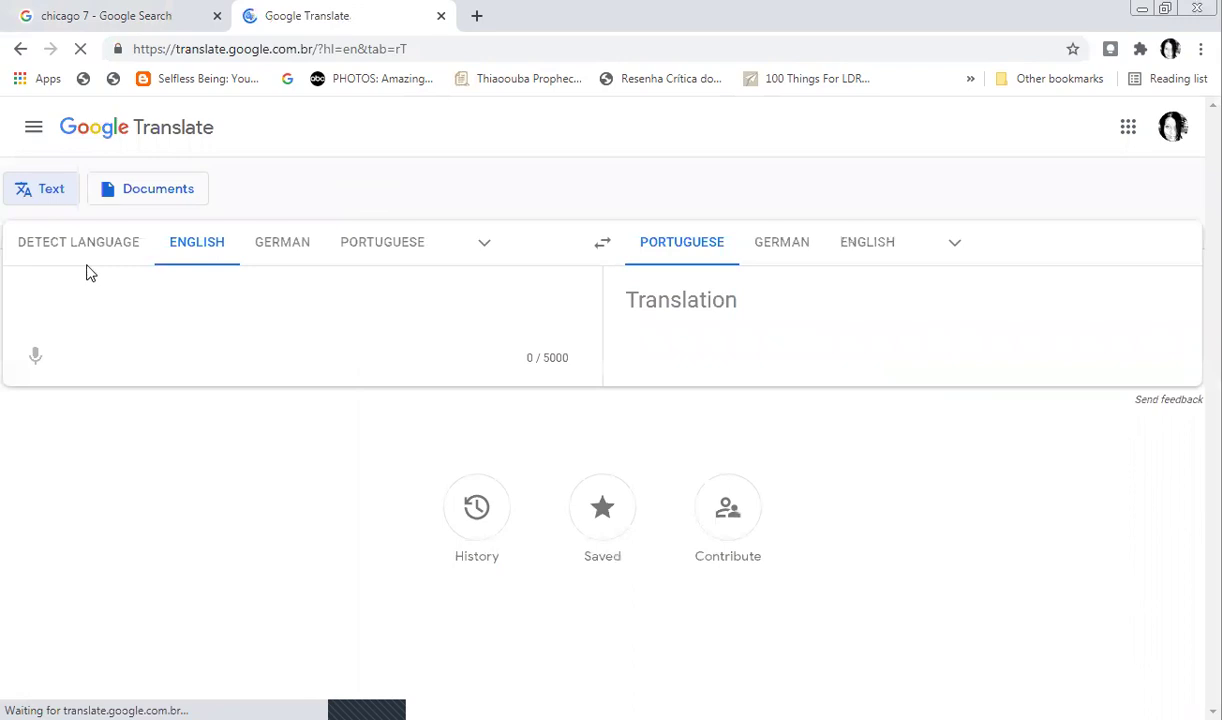
pyautogui.rightClick(83, 287)
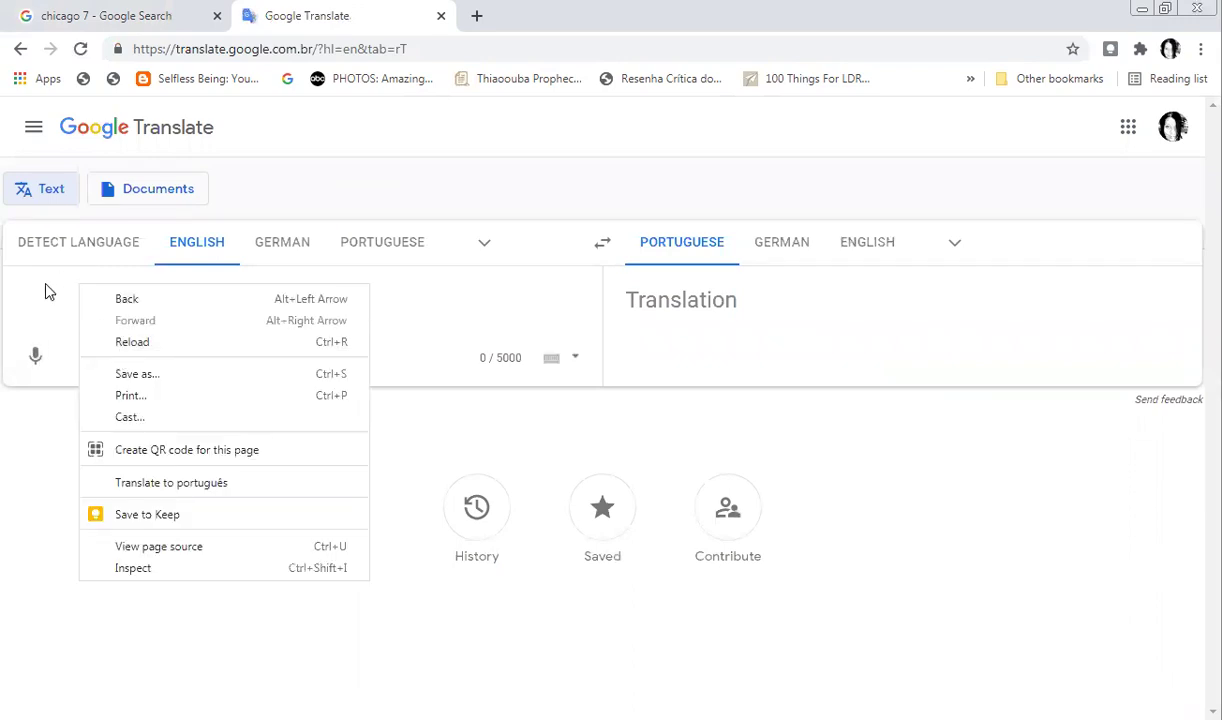
pyautogui.click(42, 292)
pyautogui.rightClick(44, 291)
pyautogui.click(104, 408)
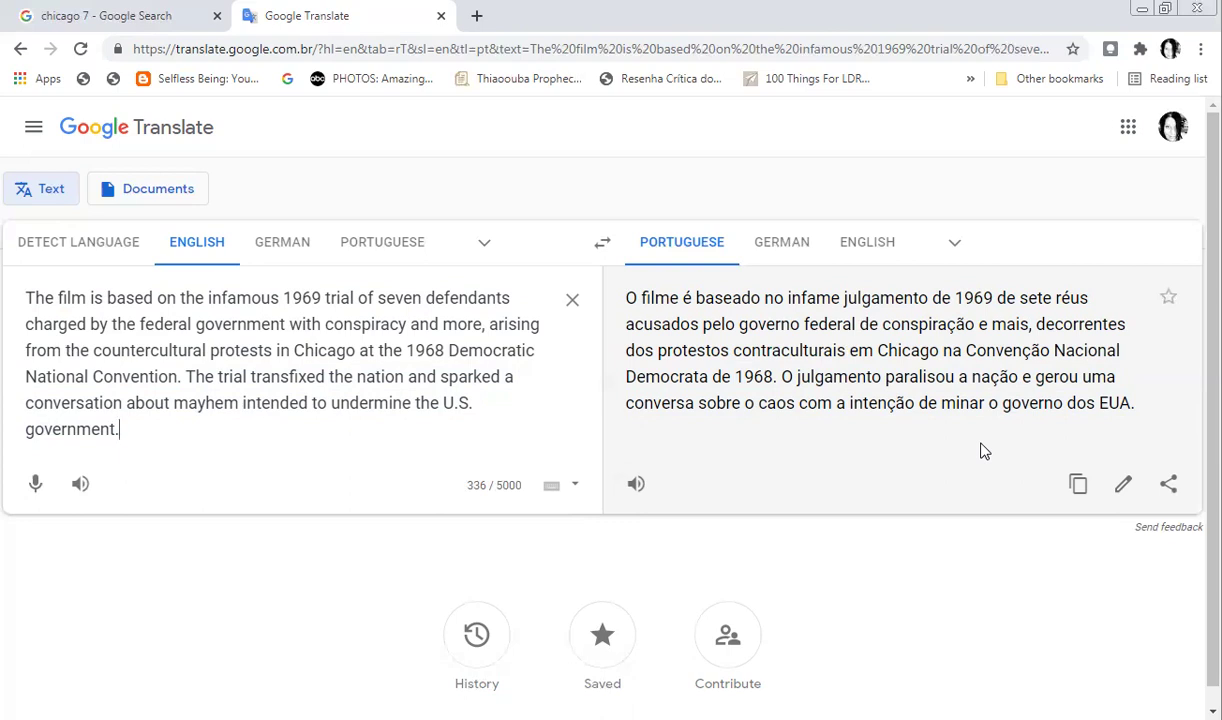
pyautogui.click(79, 489)
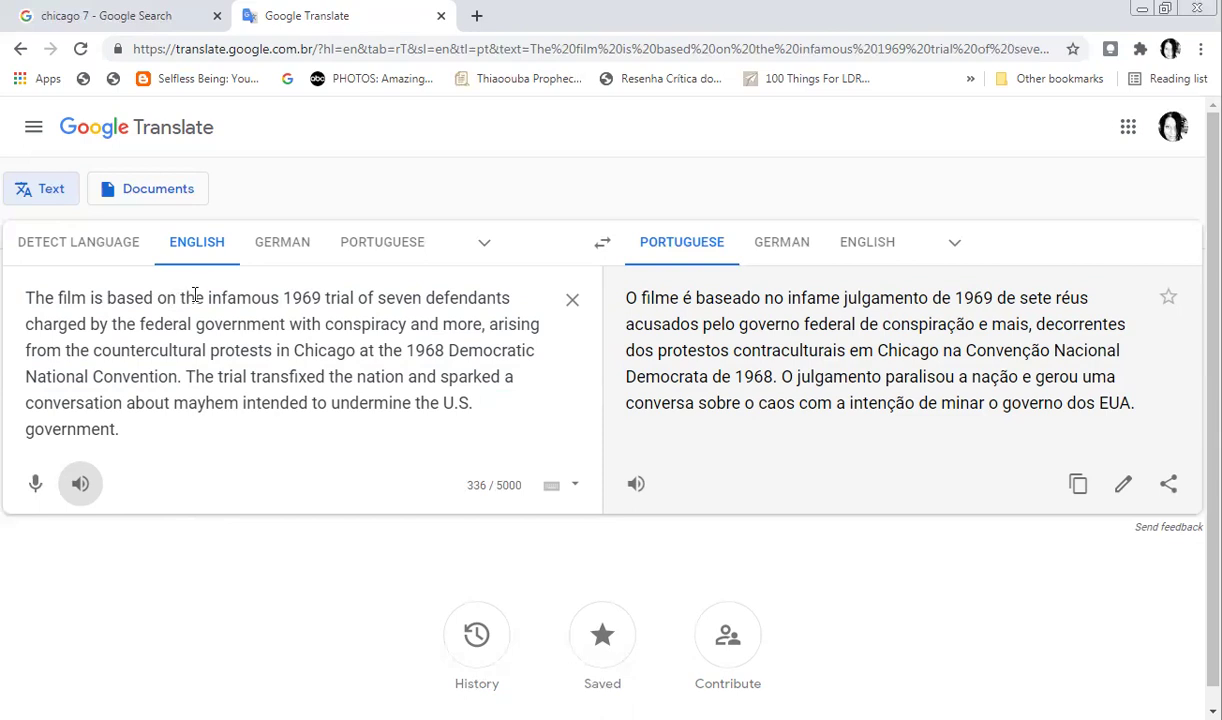
# Cut the English source text down to the words "infamous defendants trial transfixed"
pyautogui.moveTo(204, 295); pyautogui.dragTo(24, 299)
pyautogui.press('BackSpace')
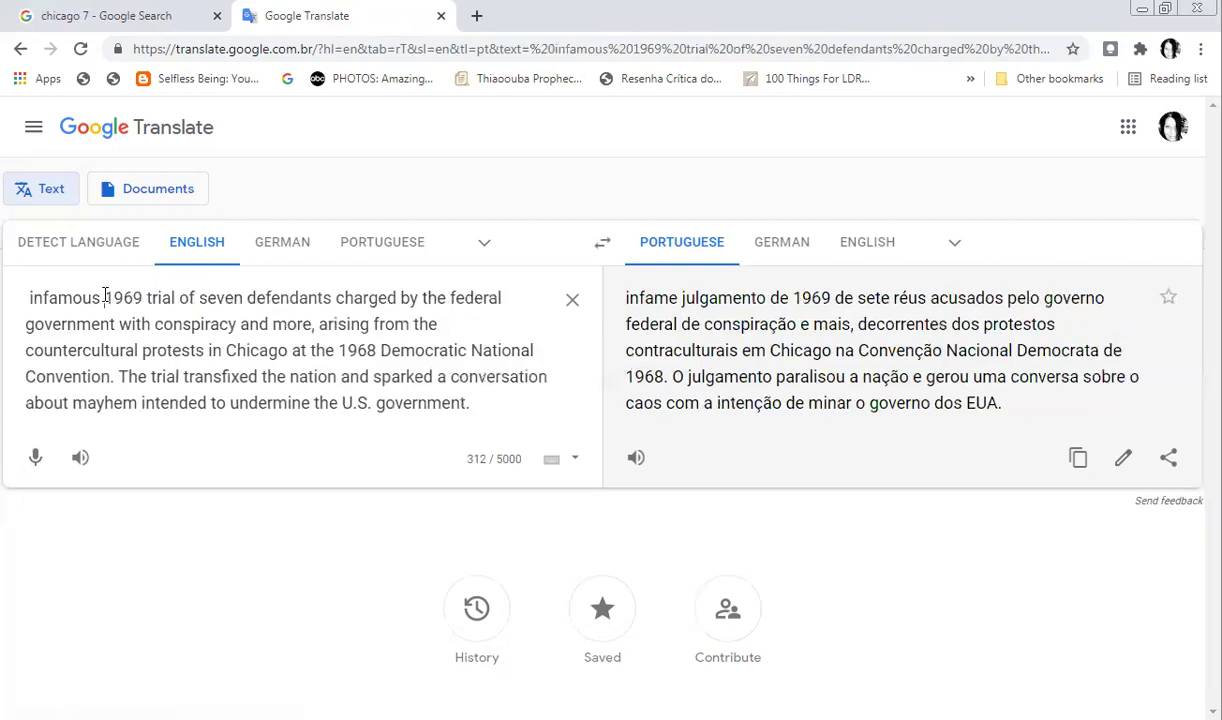
pyautogui.moveTo(105, 297); pyautogui.dragTo(257, 295)
pyautogui.press('BackSpace')
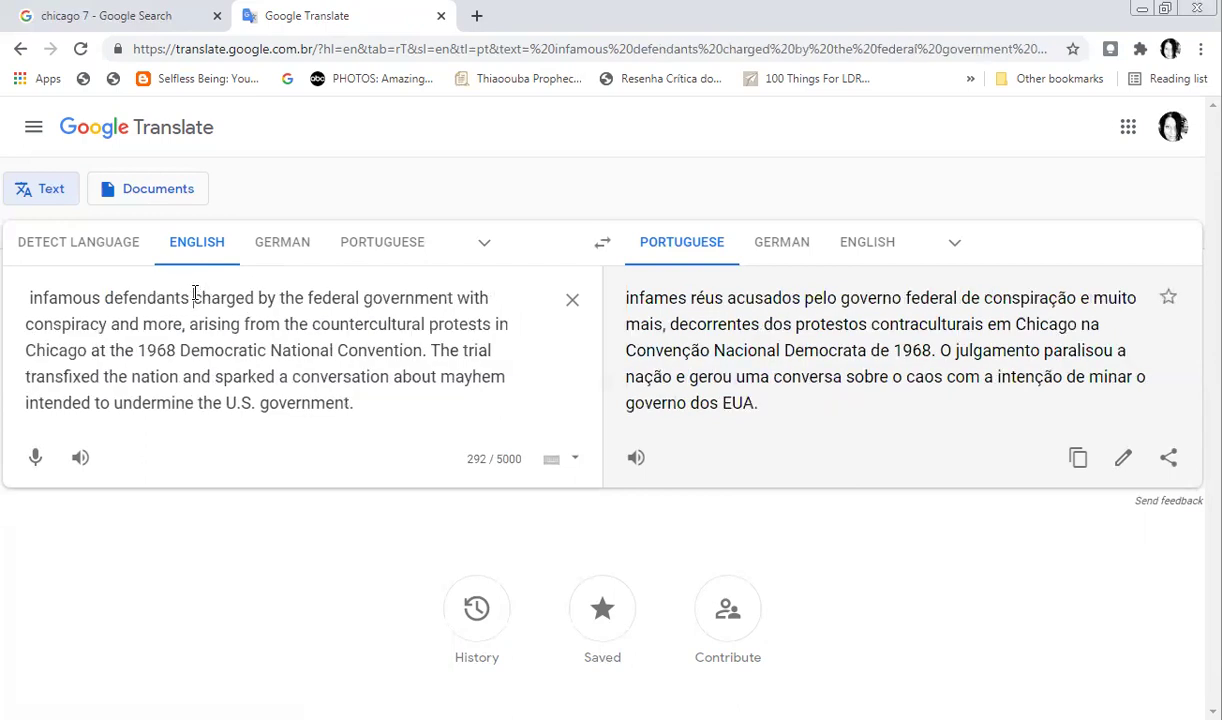
pyautogui.moveTo(193, 297); pyautogui.dragTo(461, 350)
pyautogui.press('BackSpace')
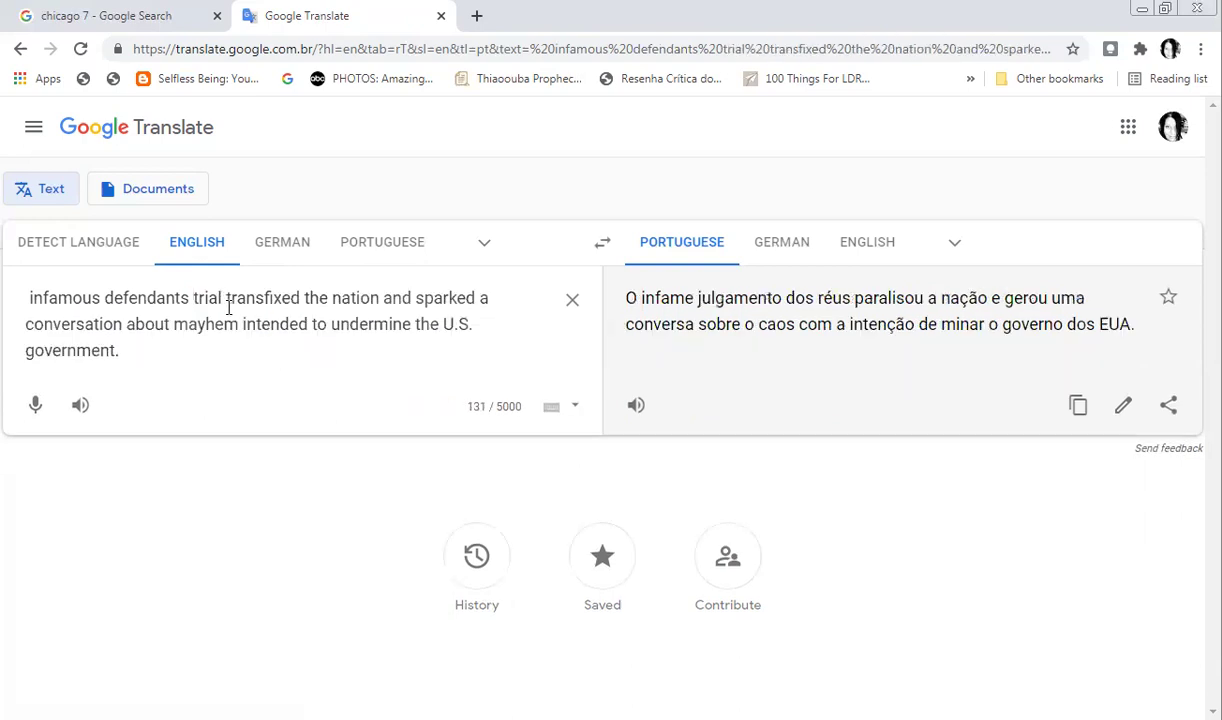
pyautogui.moveTo(303, 297); pyautogui.dragTo(393, 362)
pyautogui.press('BackSpace')
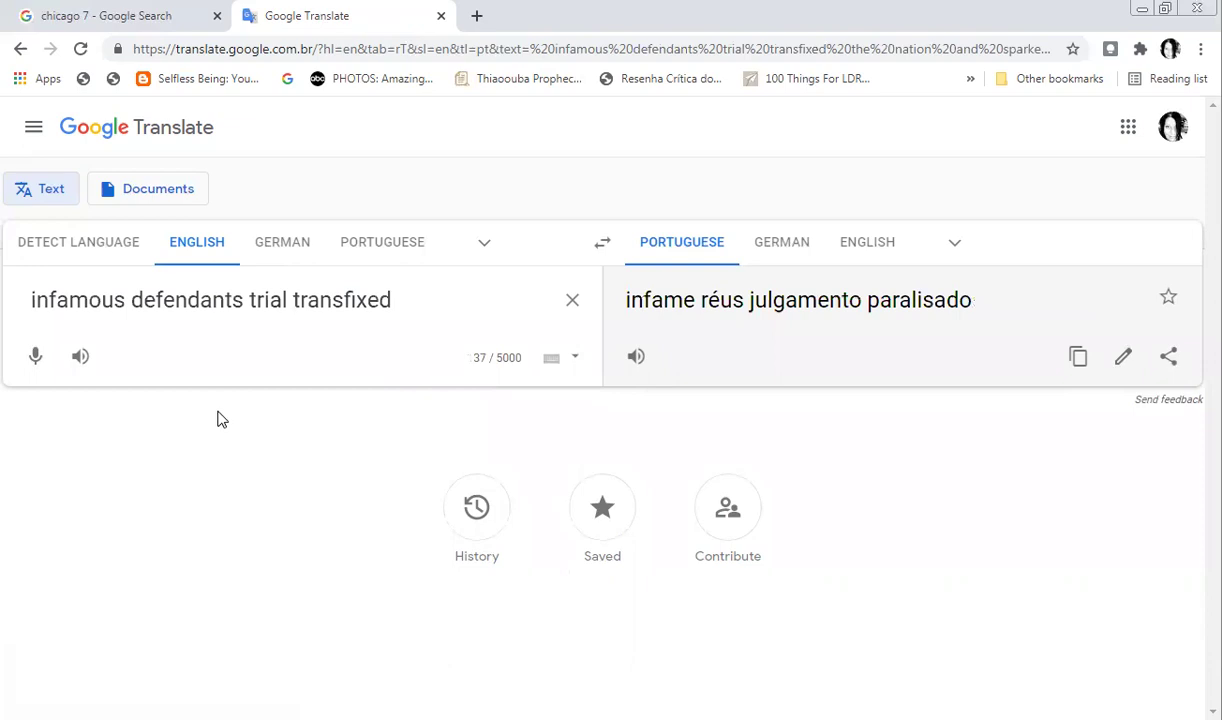
# Listen repeatedly to the English pronunciation of "infamous defendants trial transfixed"
pyautogui.click(80, 359)
pyautogui.click(80, 359)
pyautogui.click(80, 359)
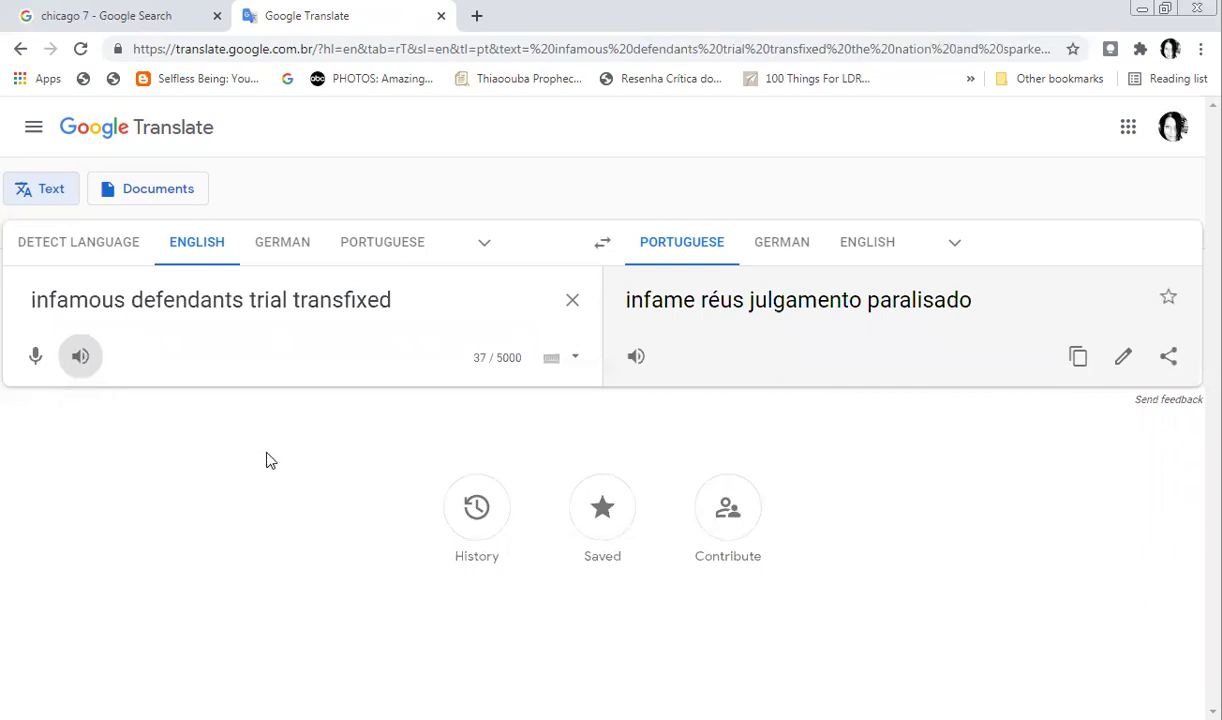
pyautogui.click(81, 359)
# Empty the source text, practise the difficult English words with voice input in two dictations, and clear the transcribed text
pyautogui.click(571, 303)
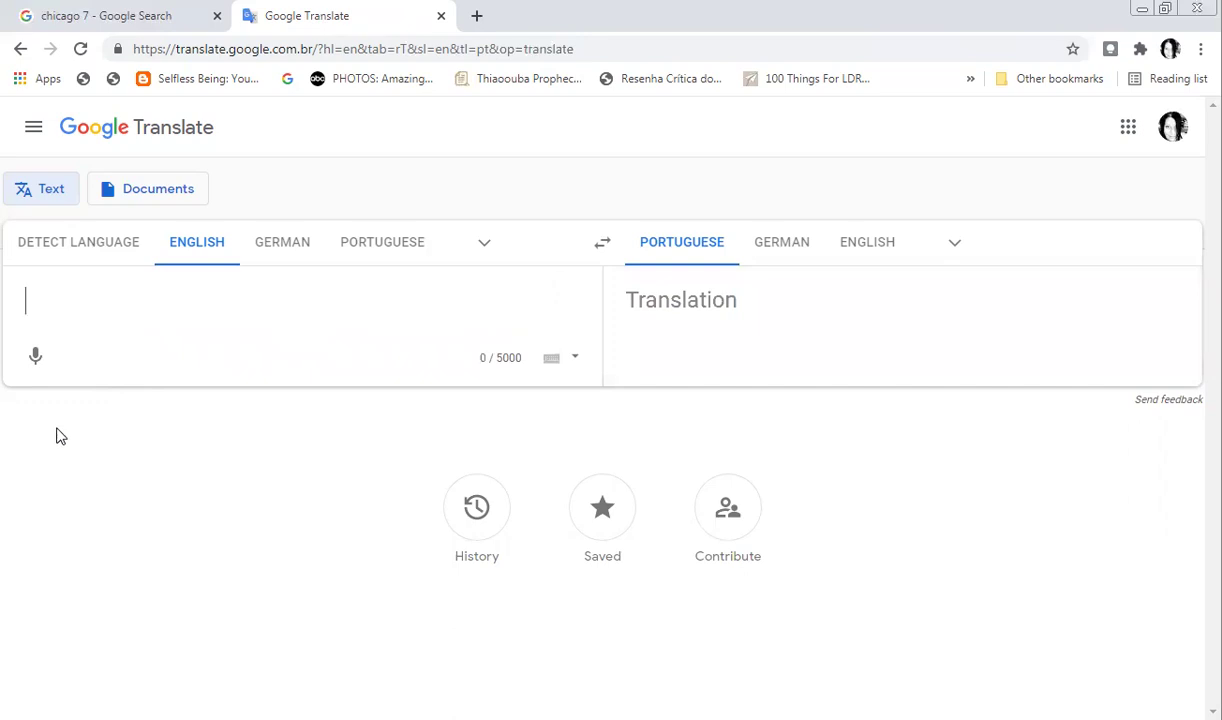
pyautogui.click(36, 368)
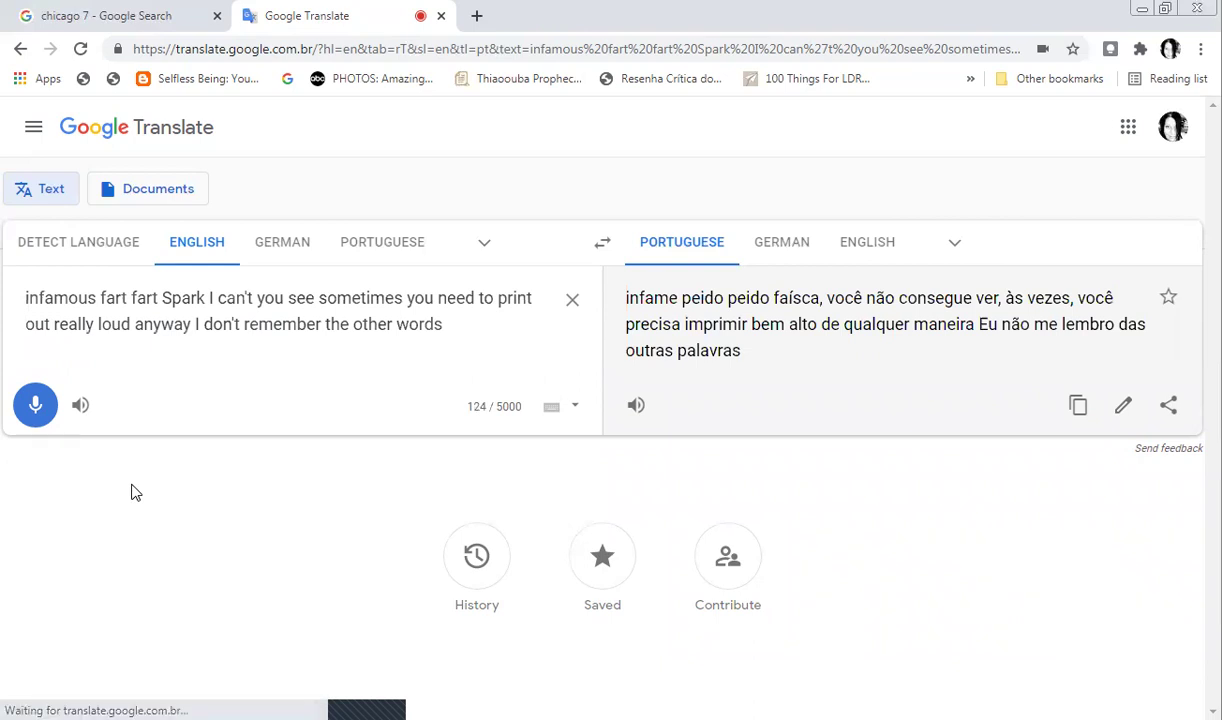
pyautogui.click(35, 410)
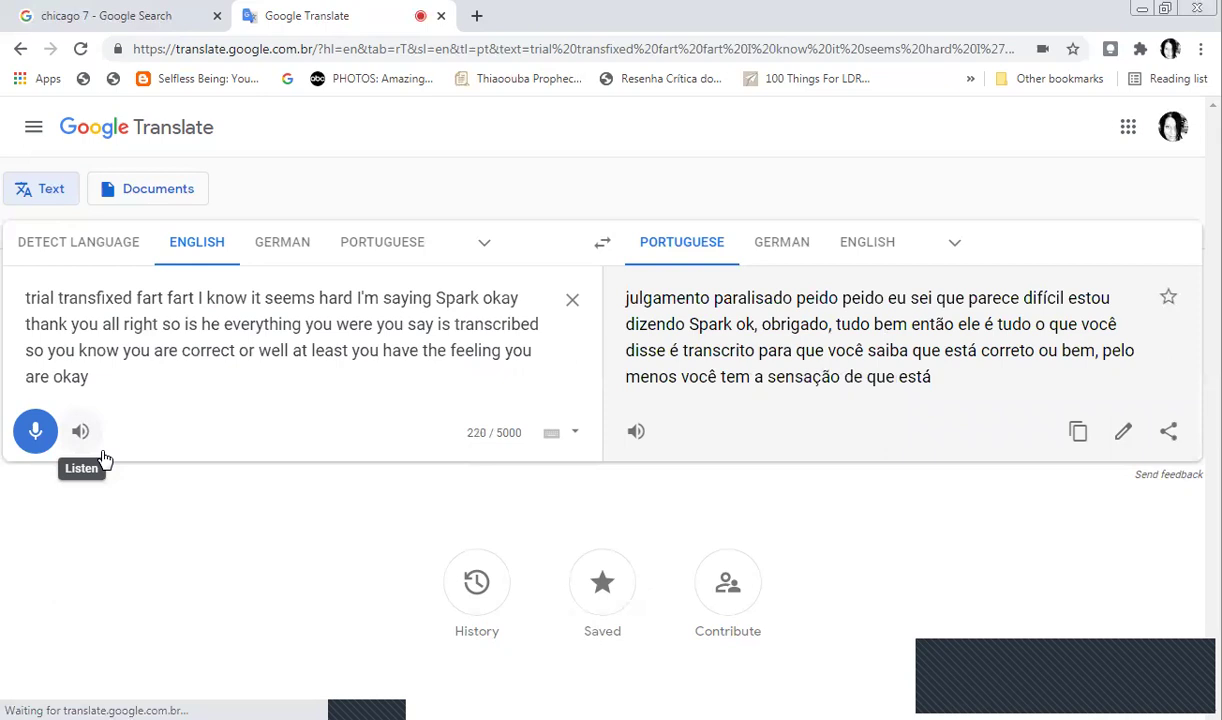
pyautogui.click(36, 434)
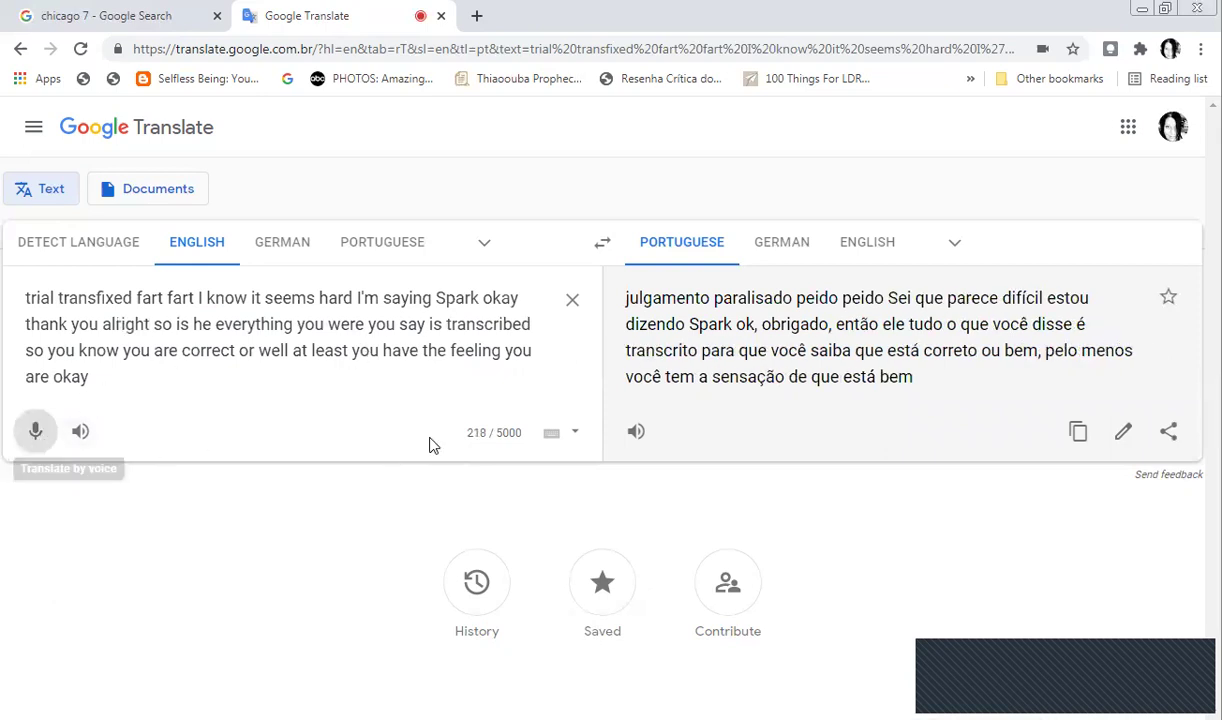
pyautogui.click(572, 300)
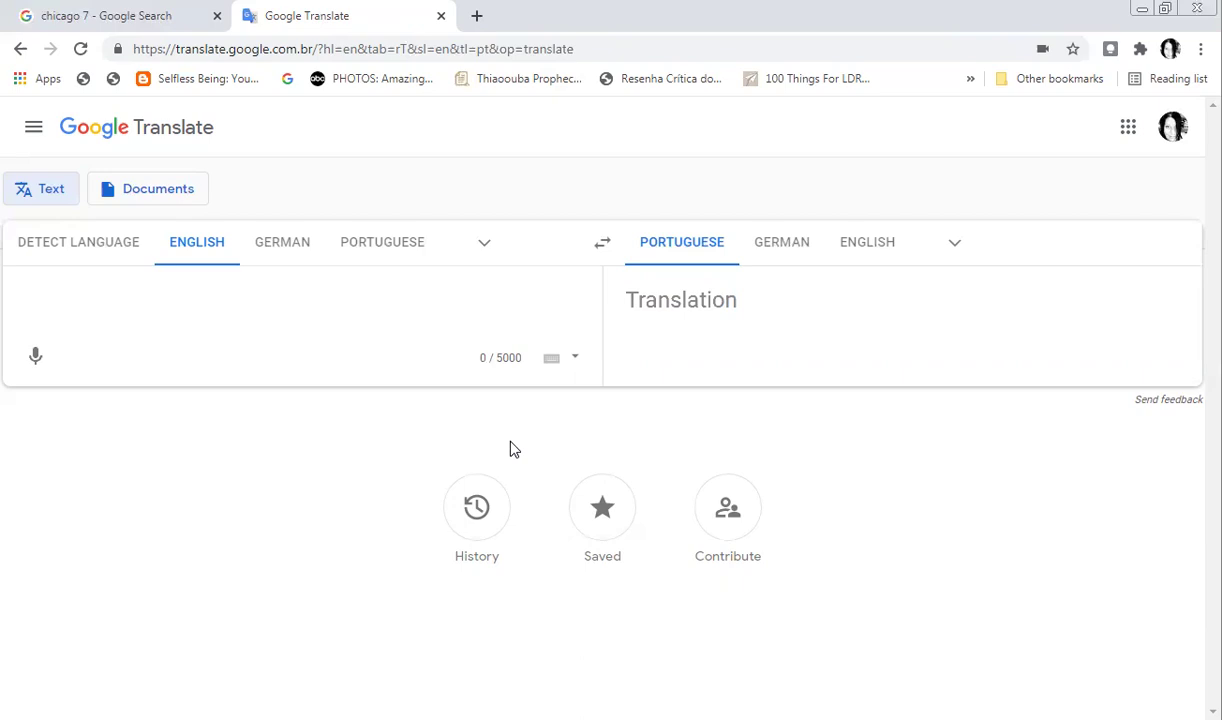
# Paste the copied film description as the English source text again and clear it
pyautogui.rightClick(266, 294)
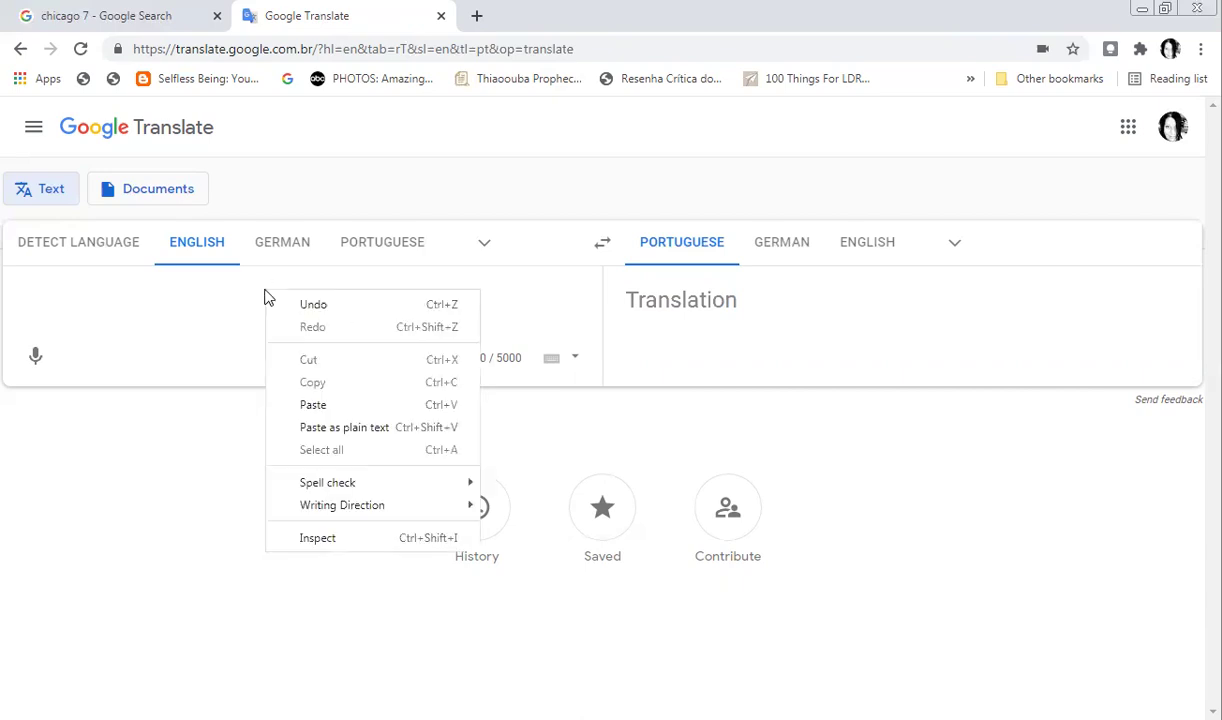
pyautogui.click(318, 404)
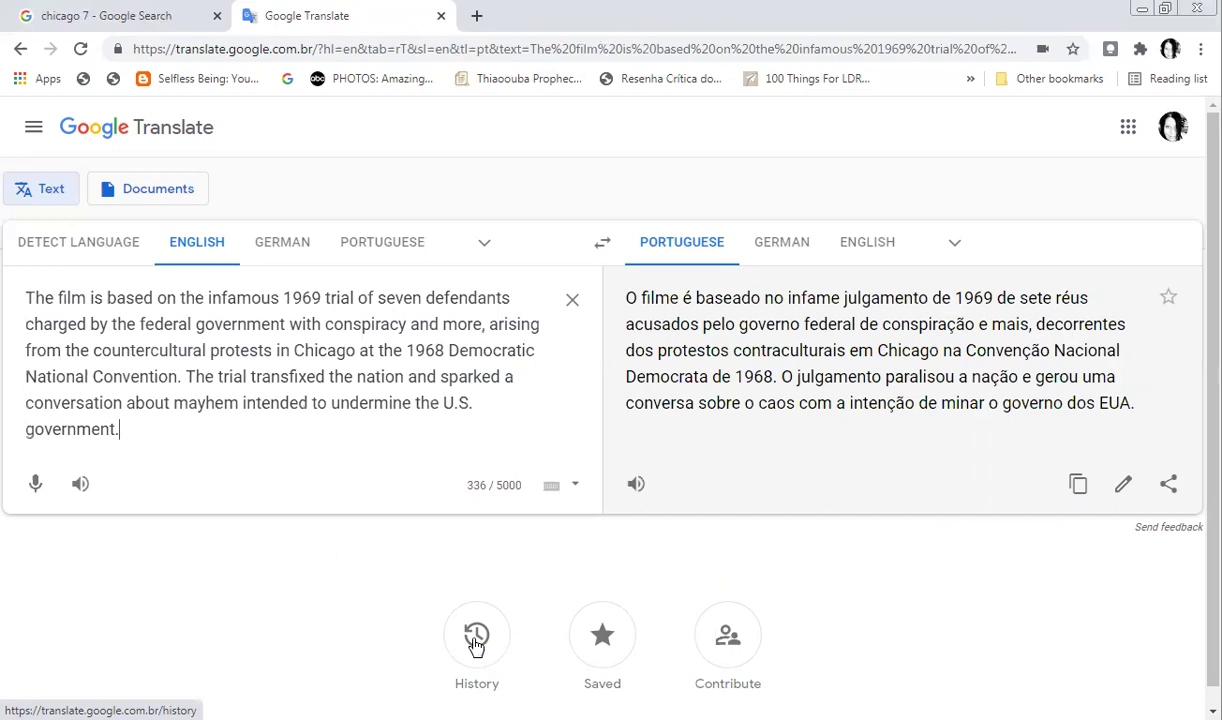
pyautogui.click(571, 304)
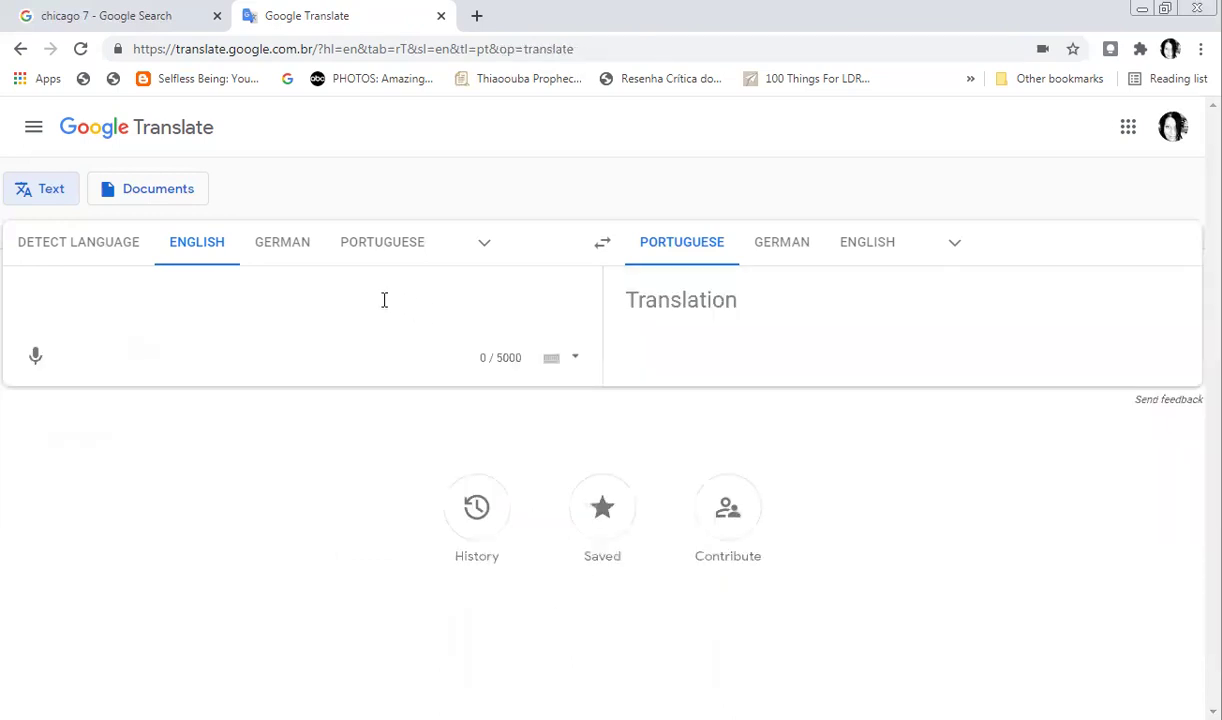